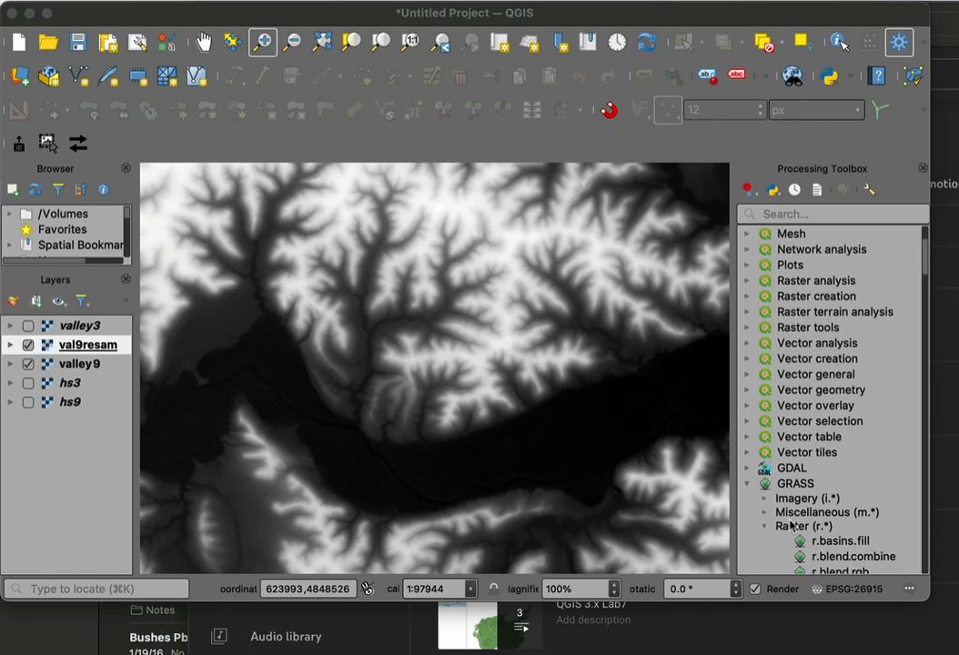
# - Find r.mapcalc.simple among the GRASS raster tools and turn on the valley3 layer
pyautogui.scroll(-8, 790, 525)
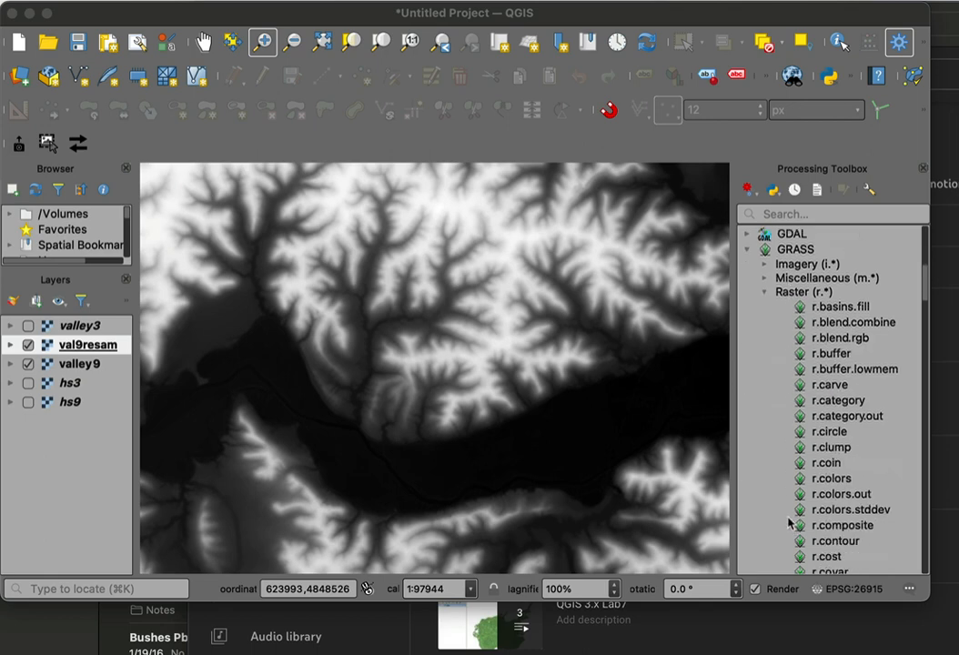
pyautogui.scroll(-2, 789, 525)
pyautogui.scroll(5, 783, 510)
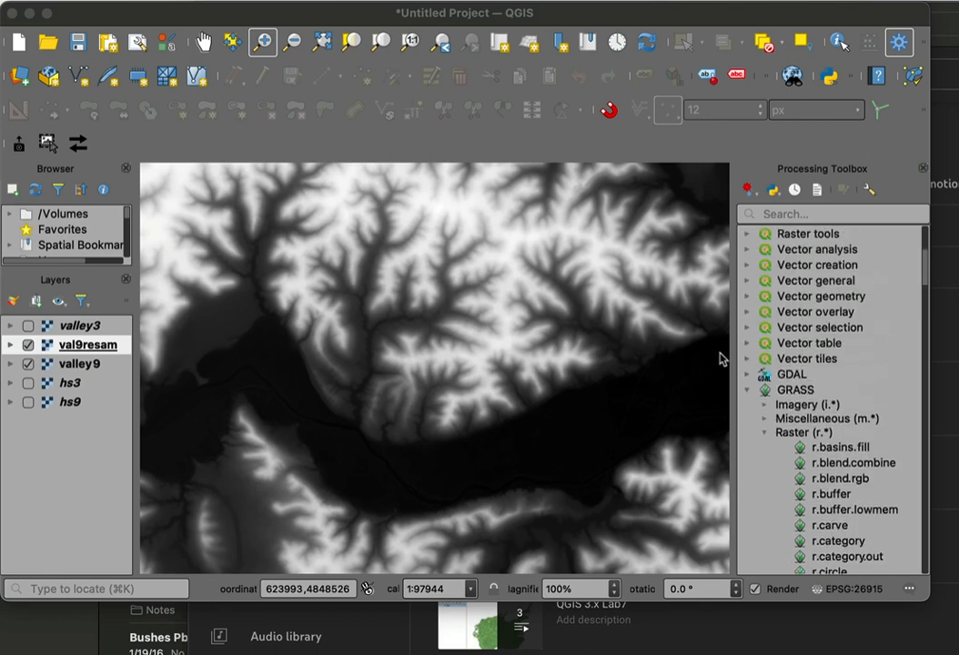
pyautogui.scroll(-8, 805, 436)
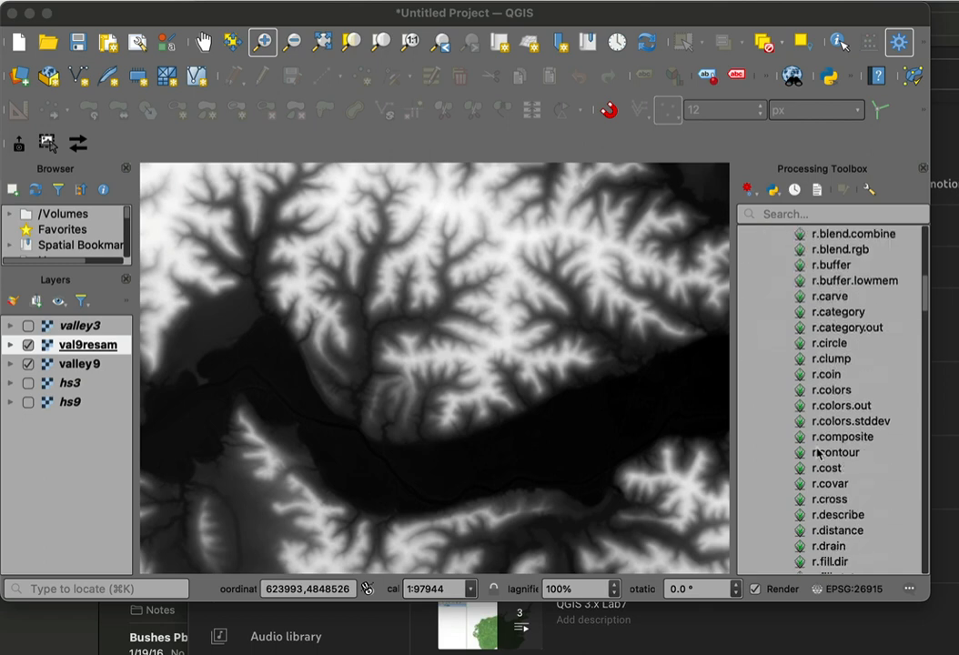
pyautogui.scroll(-10, 808, 449)
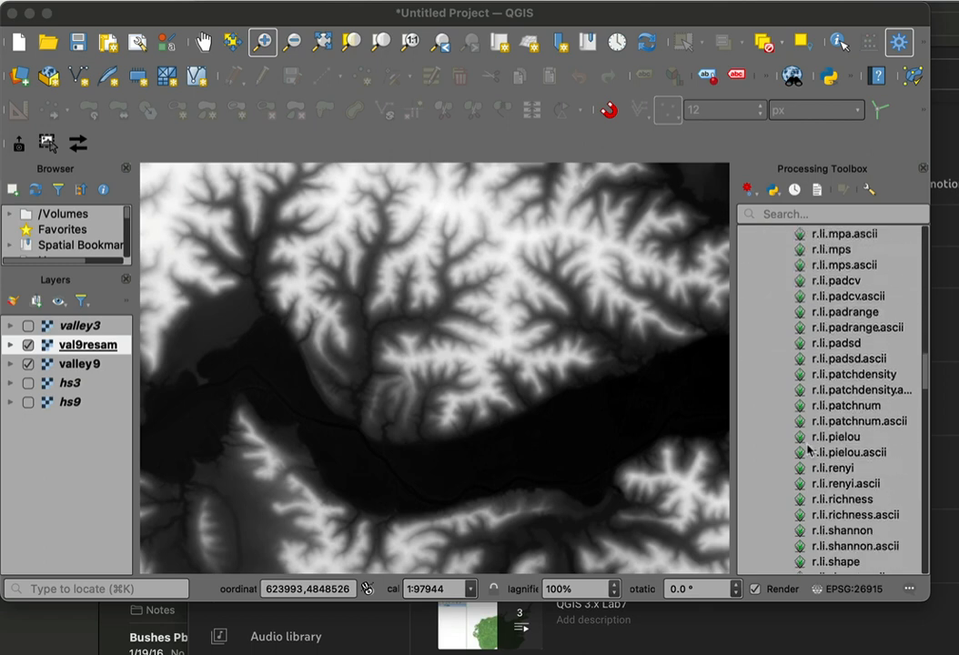
pyautogui.scroll(-5, 808, 449)
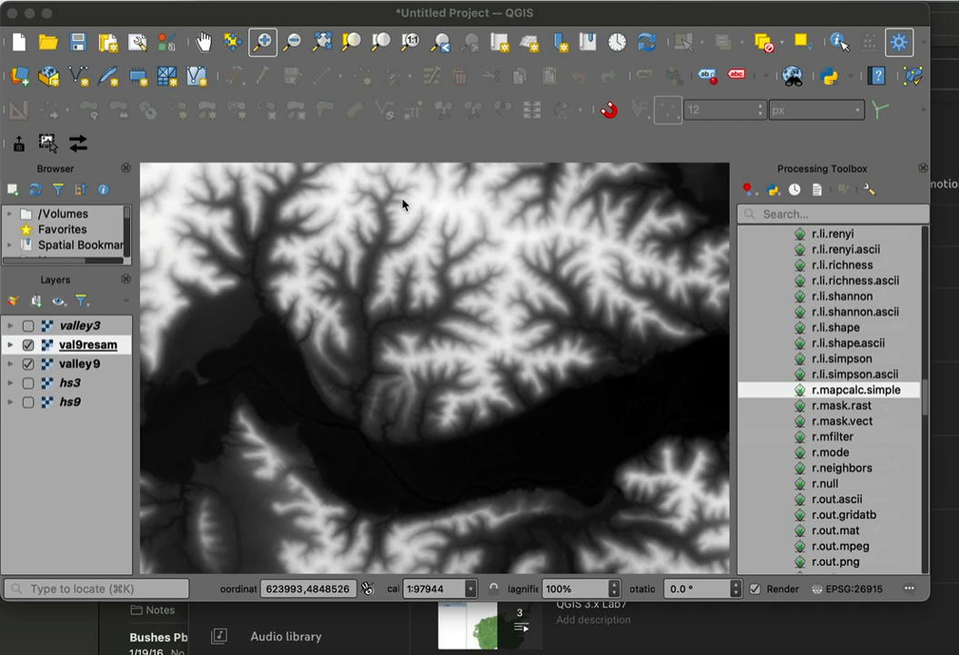
pyautogui.click(29, 326)
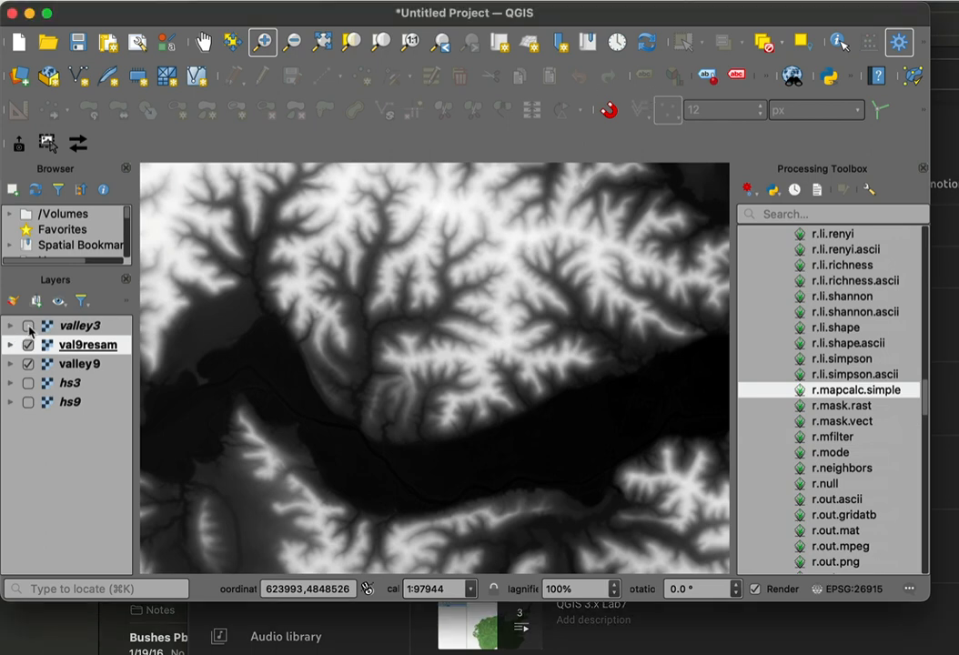
pyautogui.click(29, 327)
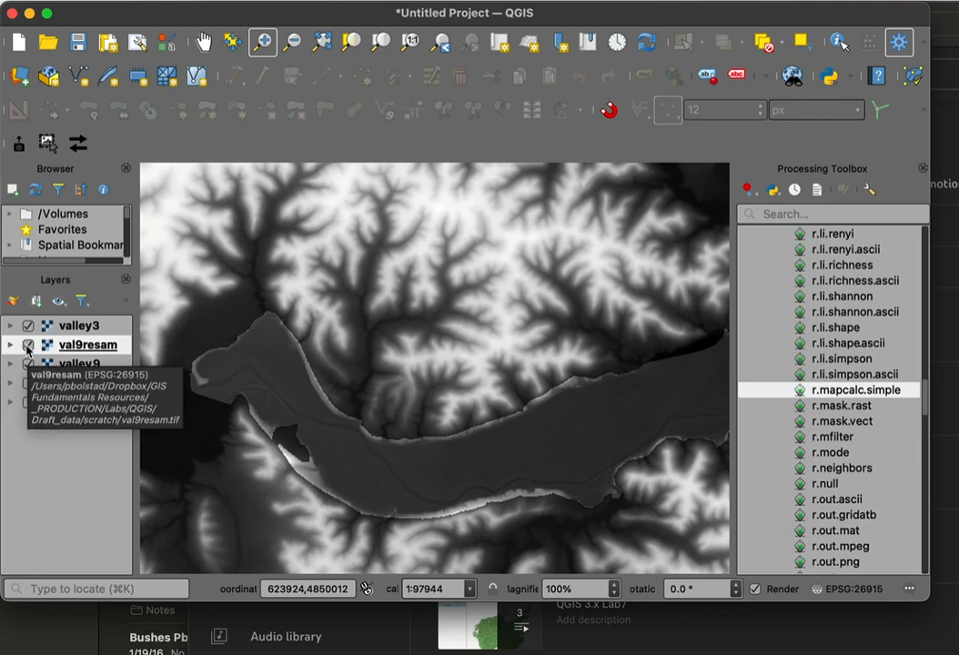
# - Open r.mapcalc.simple with val9resam as raster layer A and set raster layer B to valley3
pyautogui.doubleClick(858, 391)
pyautogui.moveTo(540, 188); pyautogui.dragTo(505, 30)
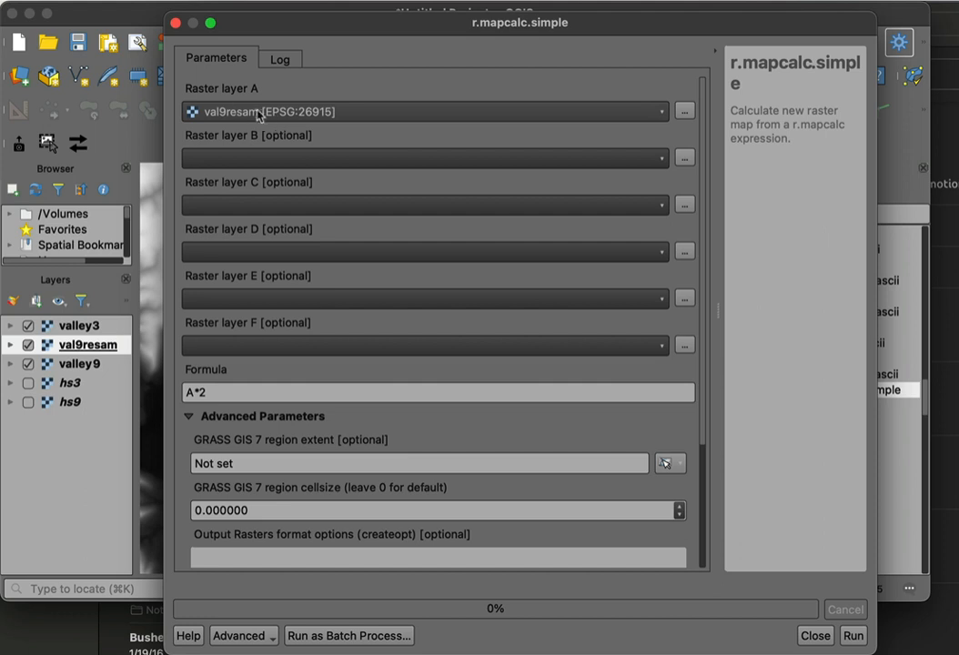
pyautogui.click(663, 160)
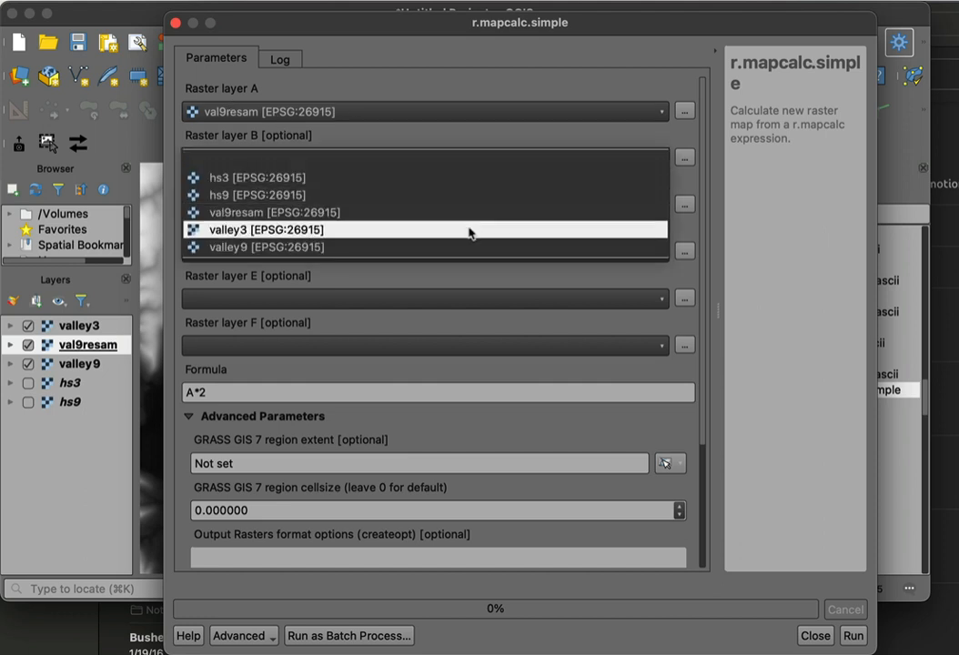
pyautogui.click(468, 229)
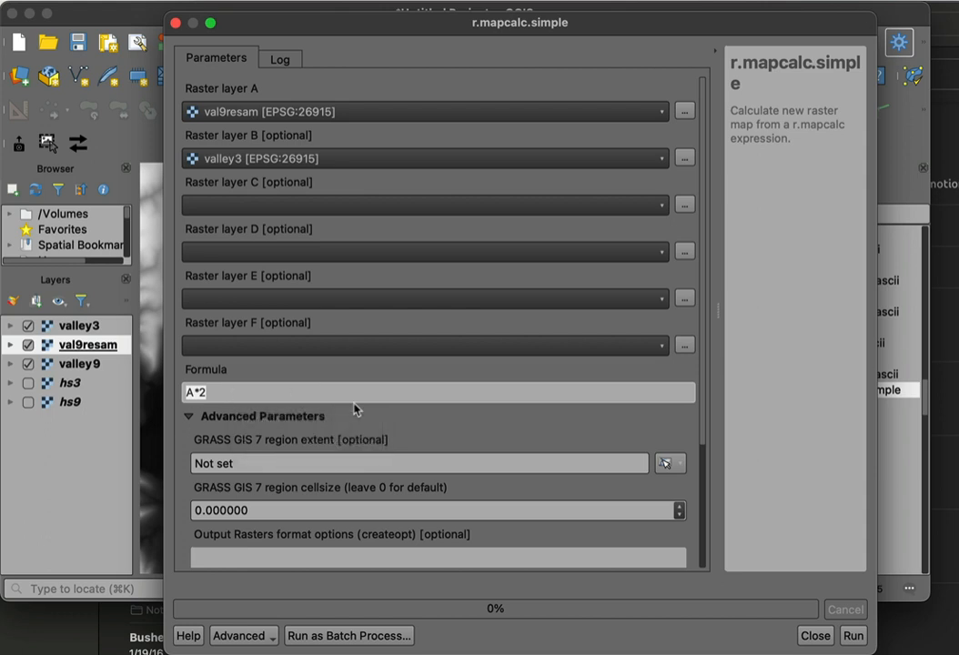
# - Replace the default formula with if(isnull(B),A,B) so val9resam fills the cells where valley3 is null
pyautogui.write('in')
pyautogui.write('(isnu')
pyautogui.write('ll(B),')
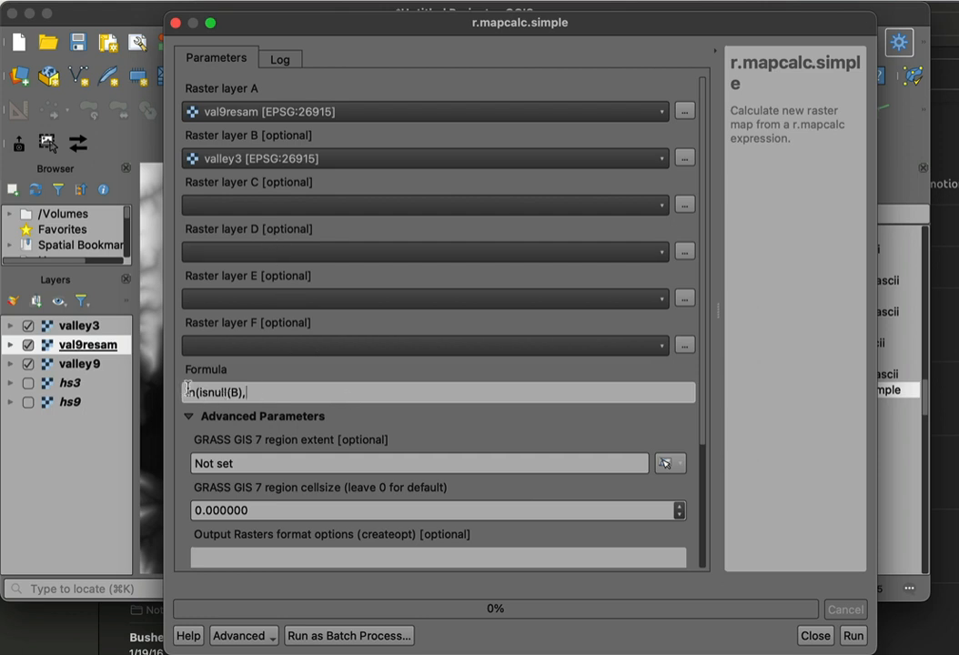
pyautogui.write('f')
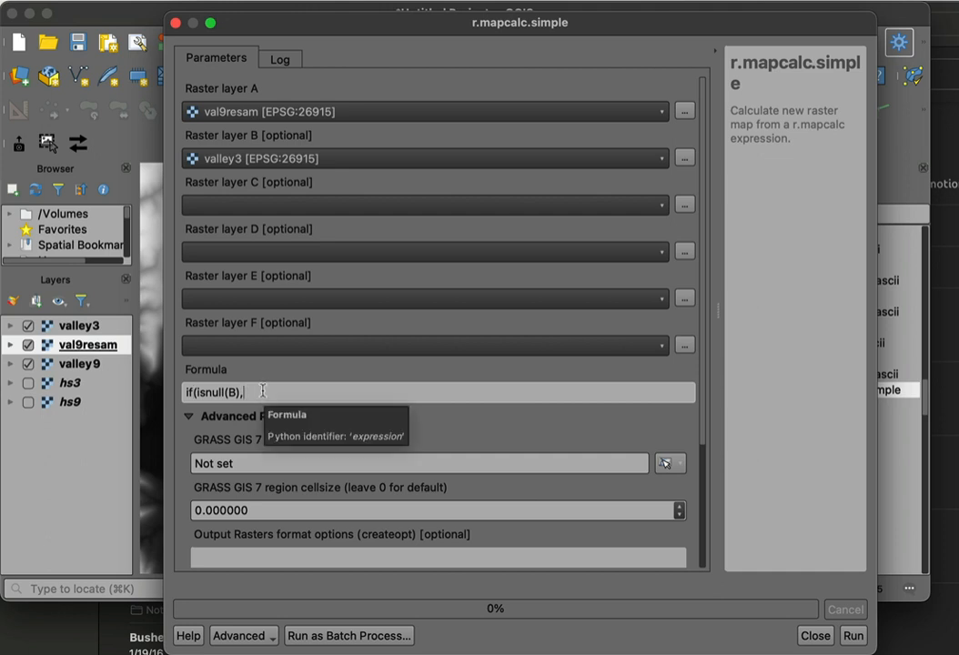
pyautogui.write('A,B')
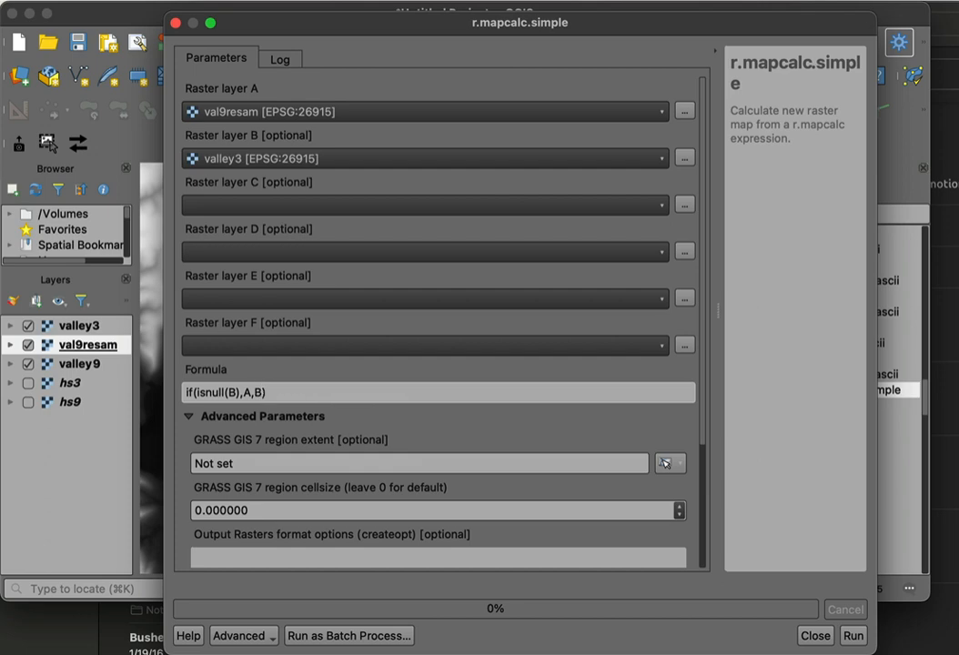
# - Examine valley3 alone on the map by hiding val9resam and valley9, show val9resam again, and return to the r.mapcalc.simple dialog
pyautogui.click(66, 11)
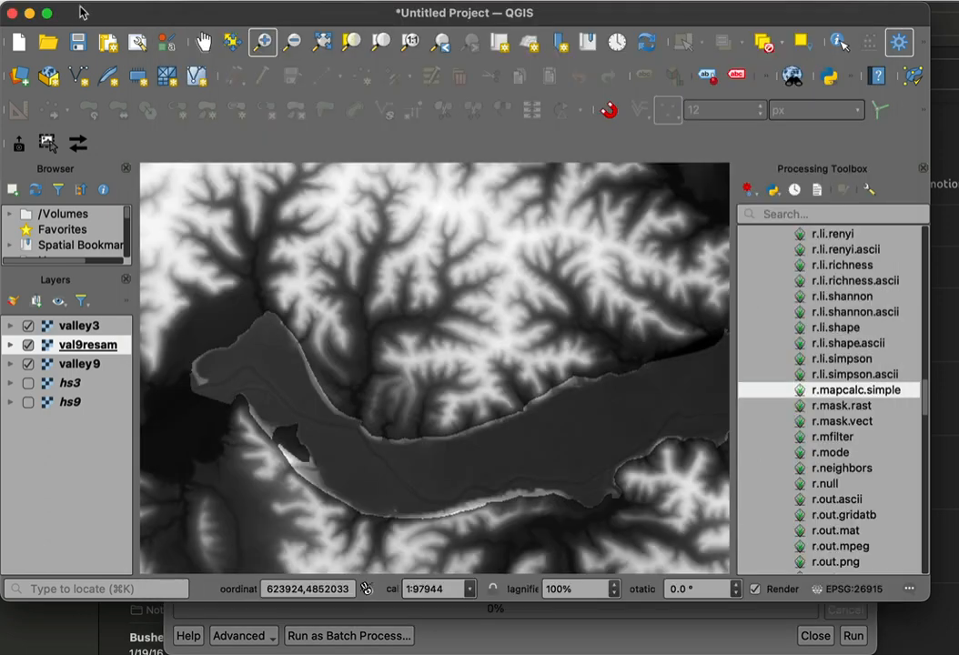
pyautogui.click(28, 345)
pyautogui.click(28, 364)
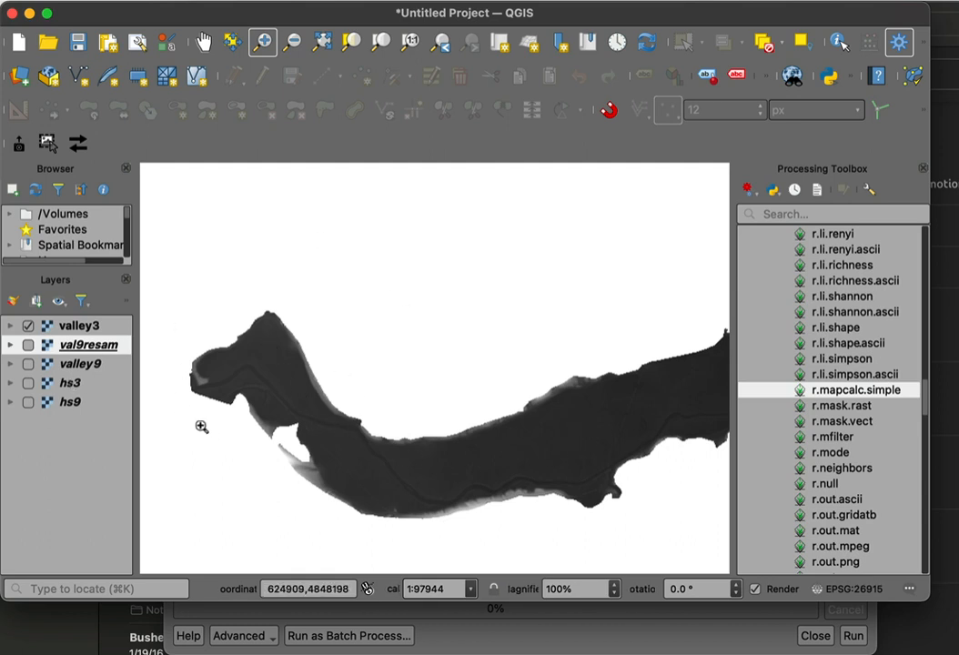
pyautogui.click(28, 345)
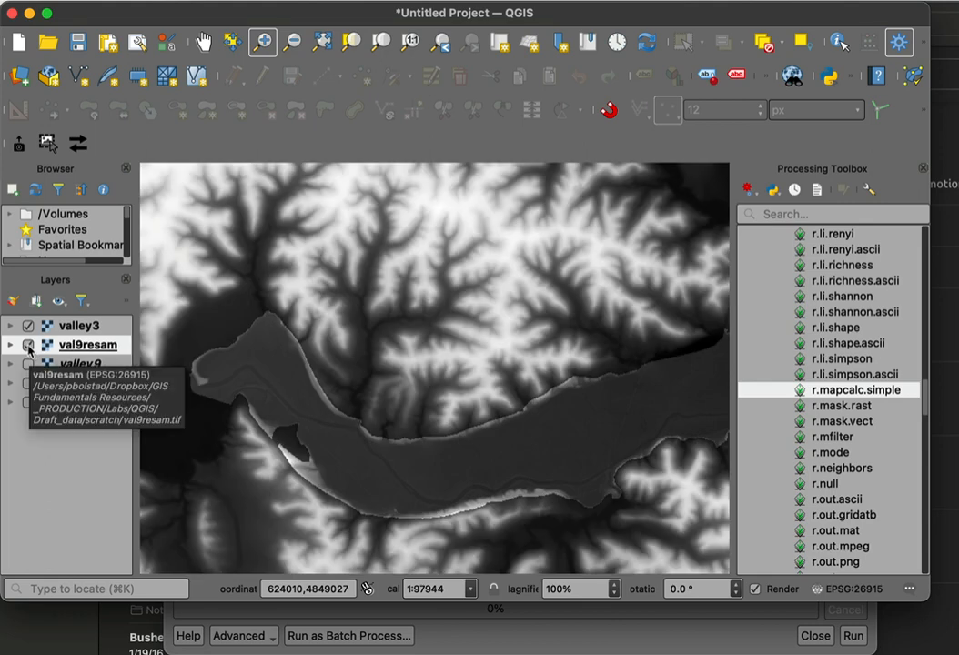
pyautogui.click(521, 643)
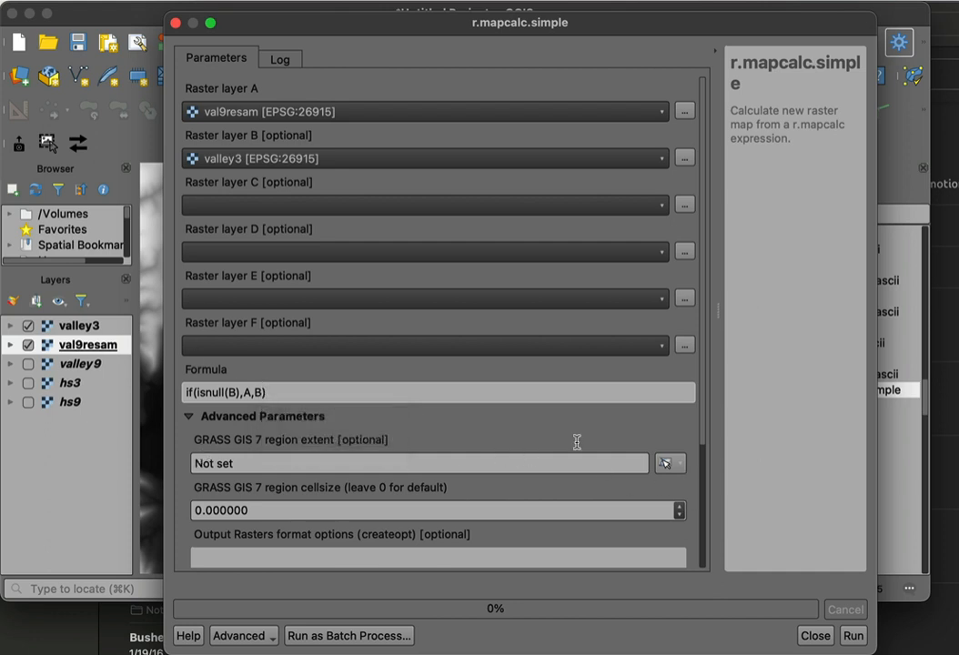
# - Calculate the GRASS region extent from the val9resam layer and set the region cell size to 3
pyautogui.click(681, 467)
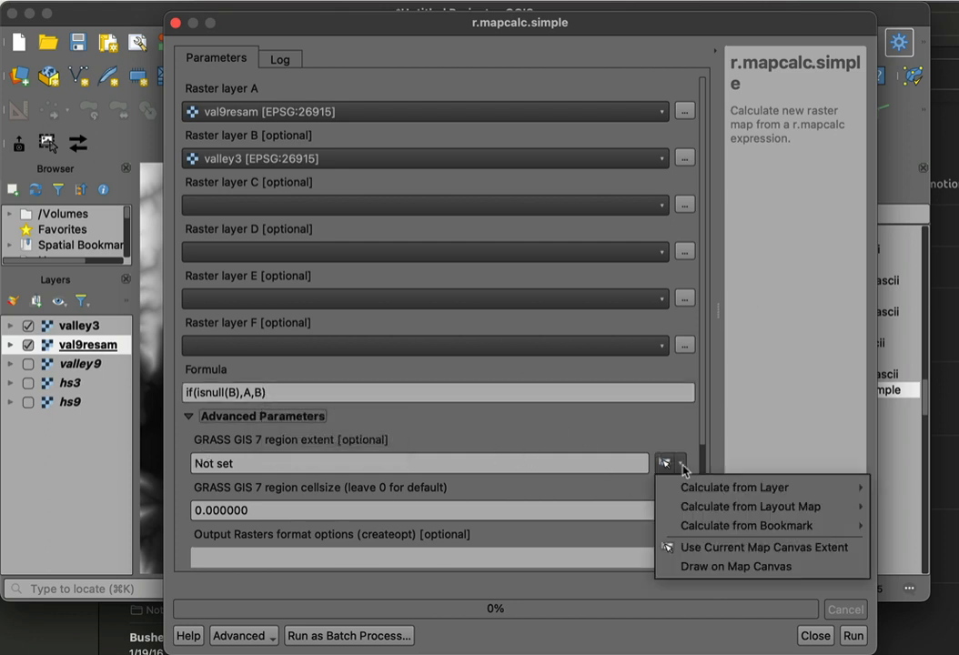
pyautogui.moveTo(781, 488)
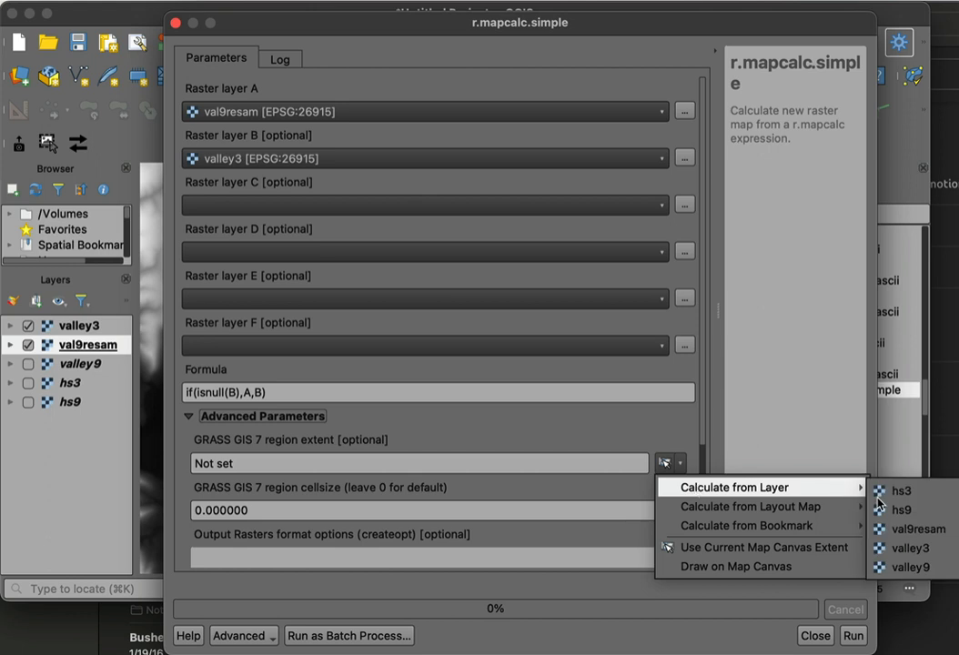
pyautogui.click(893, 529)
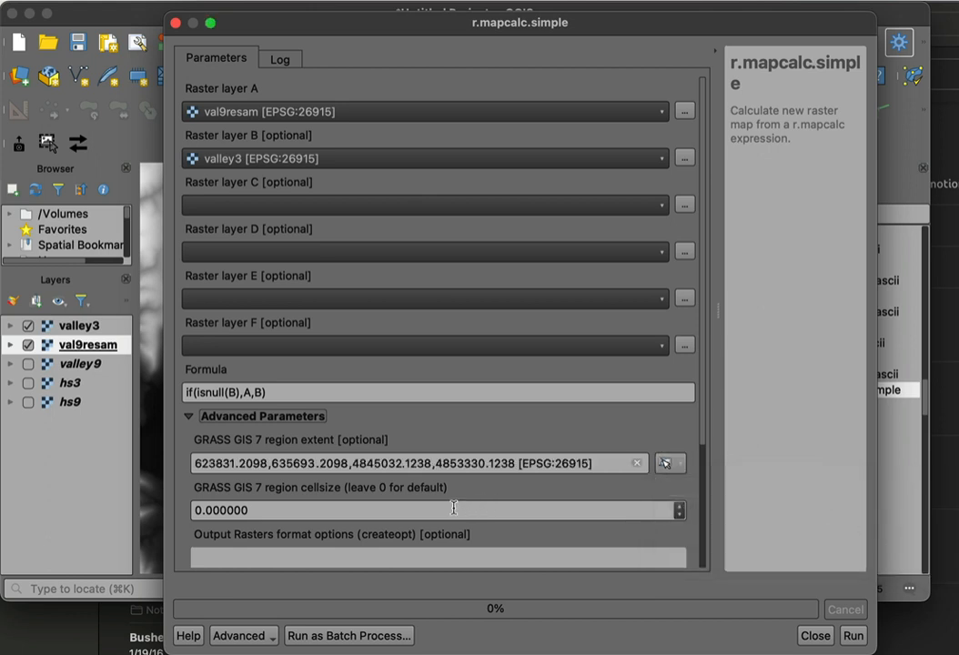
pyautogui.click(197, 511)
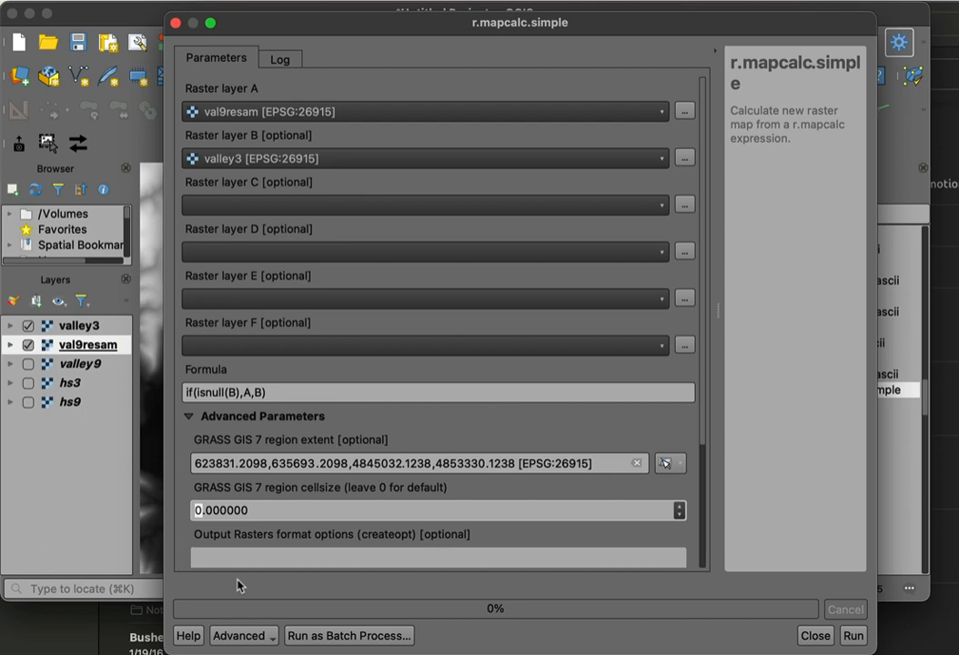
pyautogui.write('3')
pyautogui.scroll(-3, 325, 480)
pyautogui.scroll(3, 325, 480)
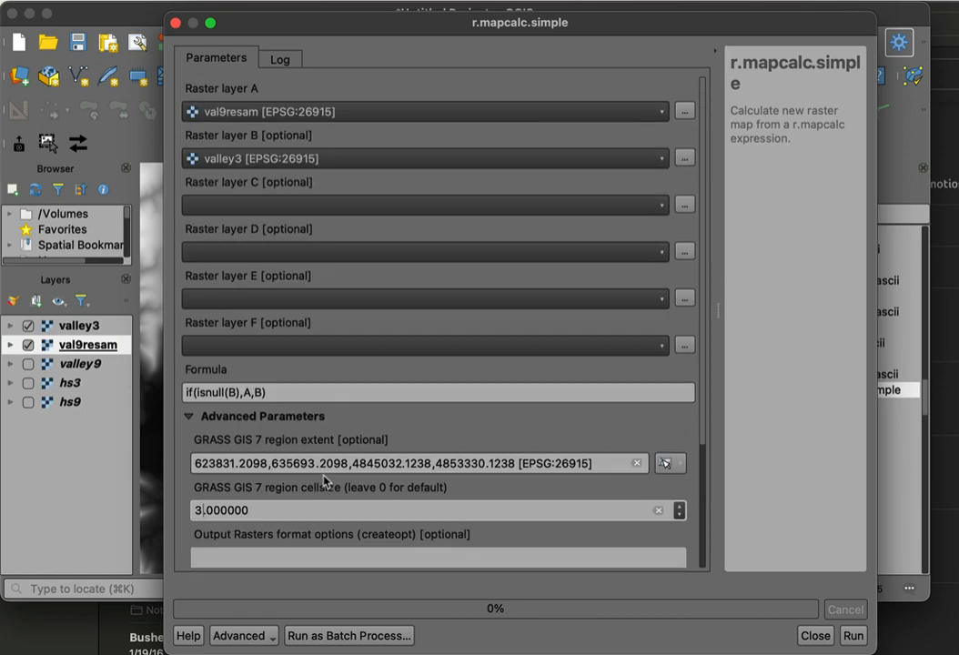
# - Set the calculated output to be saved as combdems in the scratch folder and run the map calculation
pyautogui.scroll(-3, 699, 503)
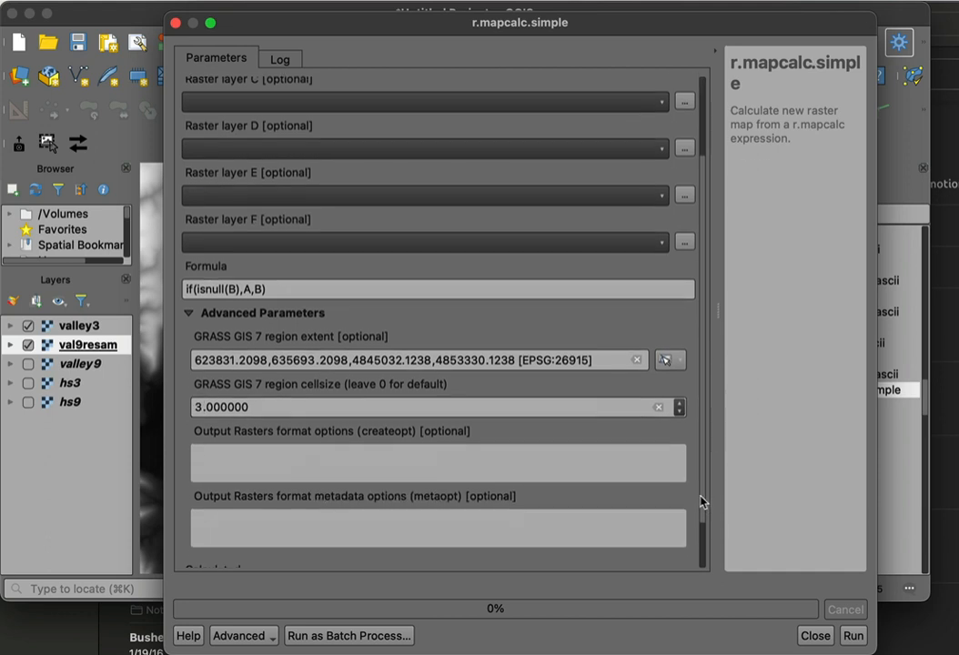
pyautogui.scroll(-2, 700, 501)
pyautogui.click(684, 535)
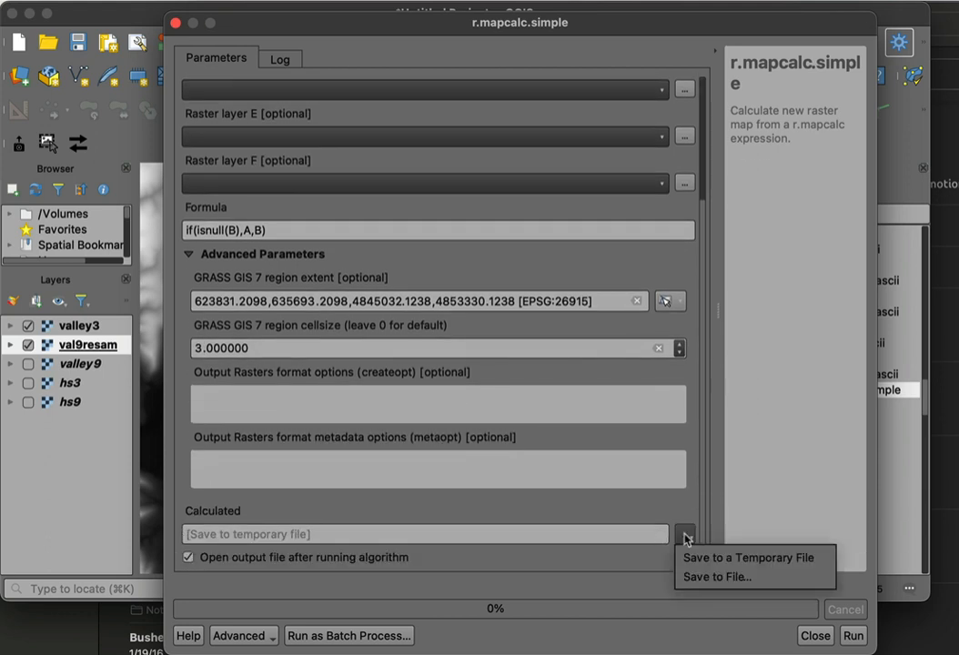
pyautogui.click(717, 577)
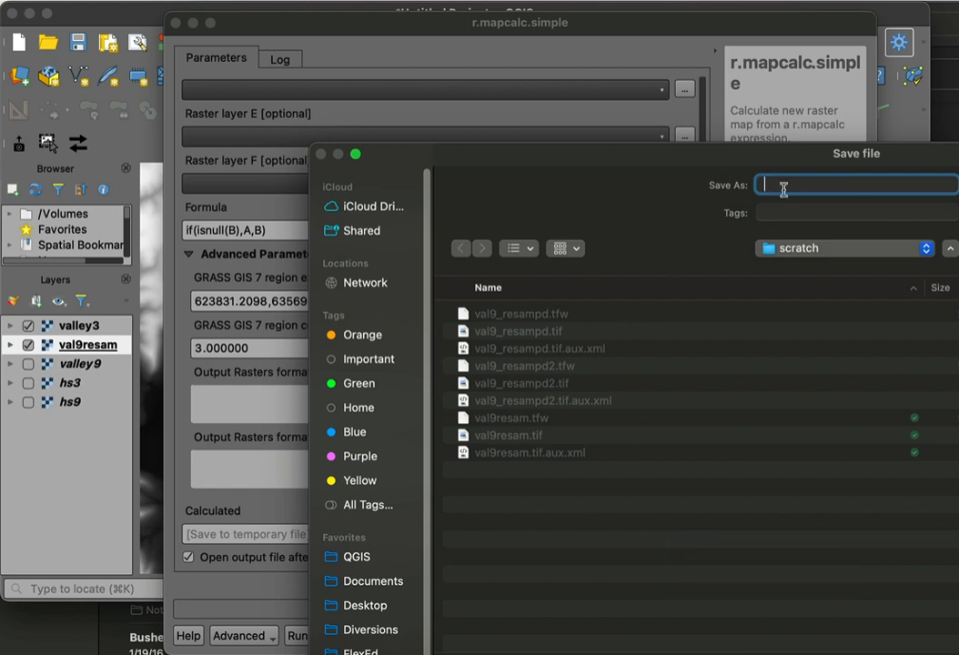
pyautogui.write('comb')
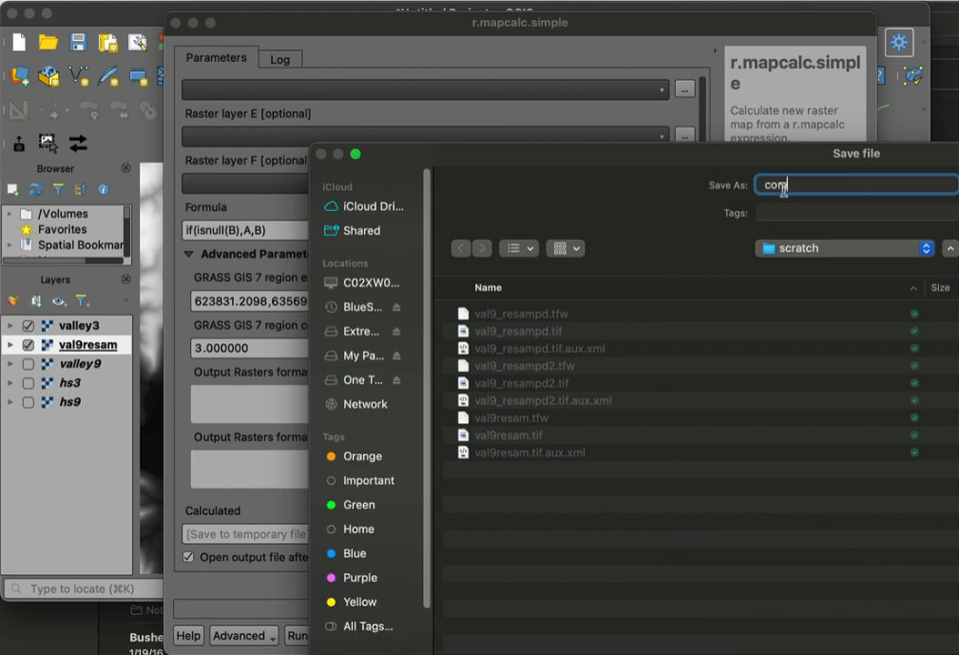
pyautogui.write('dems')
pyautogui.press('Return')
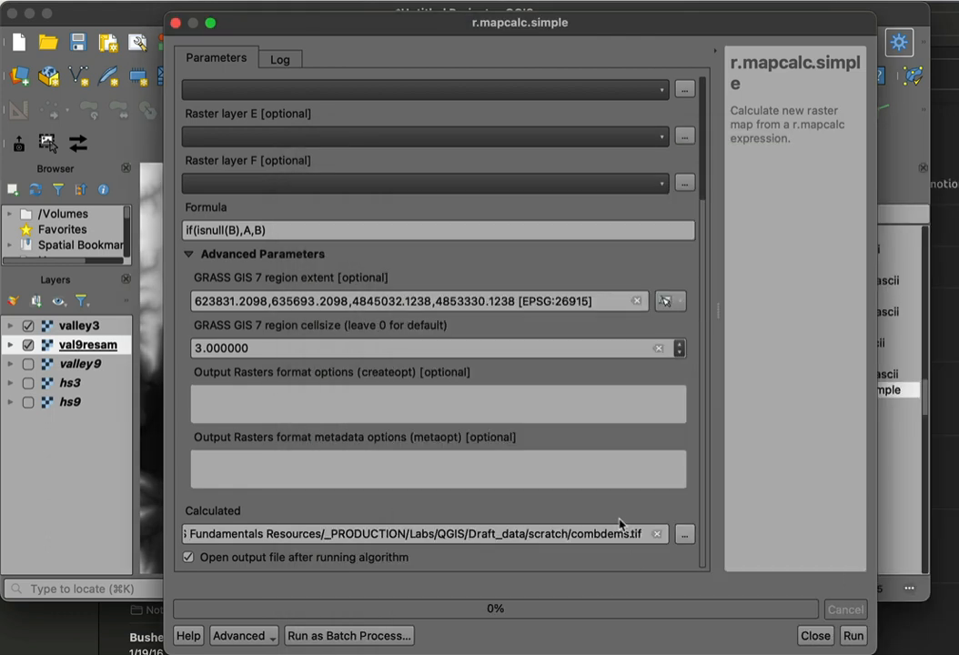
pyautogui.click(852, 640)
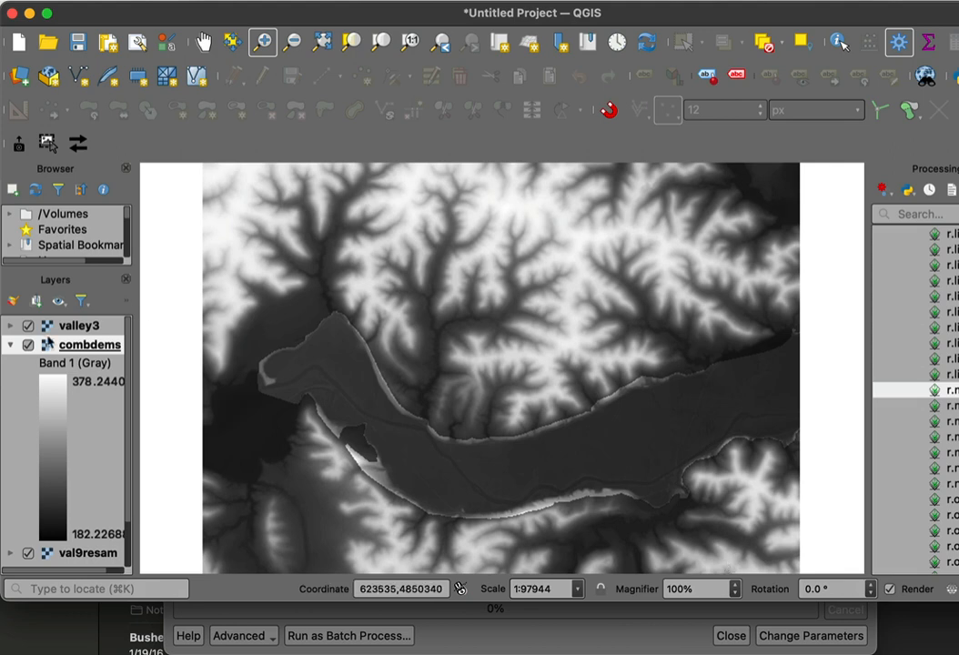
# - Hide the valley3 layer and open the raster Hillshade analysis tool with combdems as the input layer
pyautogui.click(28, 326)
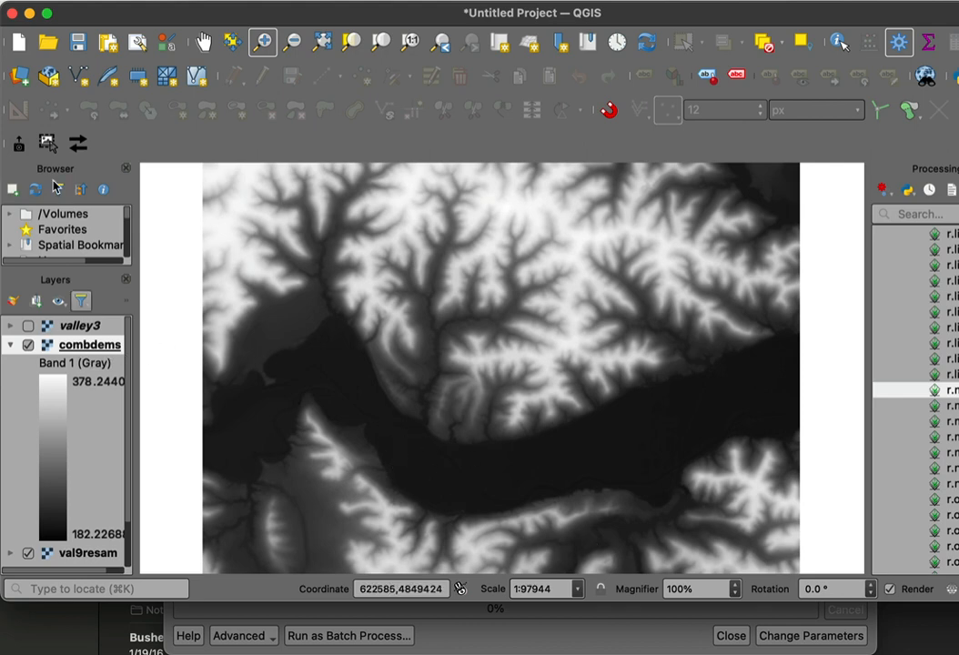
pyautogui.click(163, 2)
pyautogui.moveTo(198, 56)
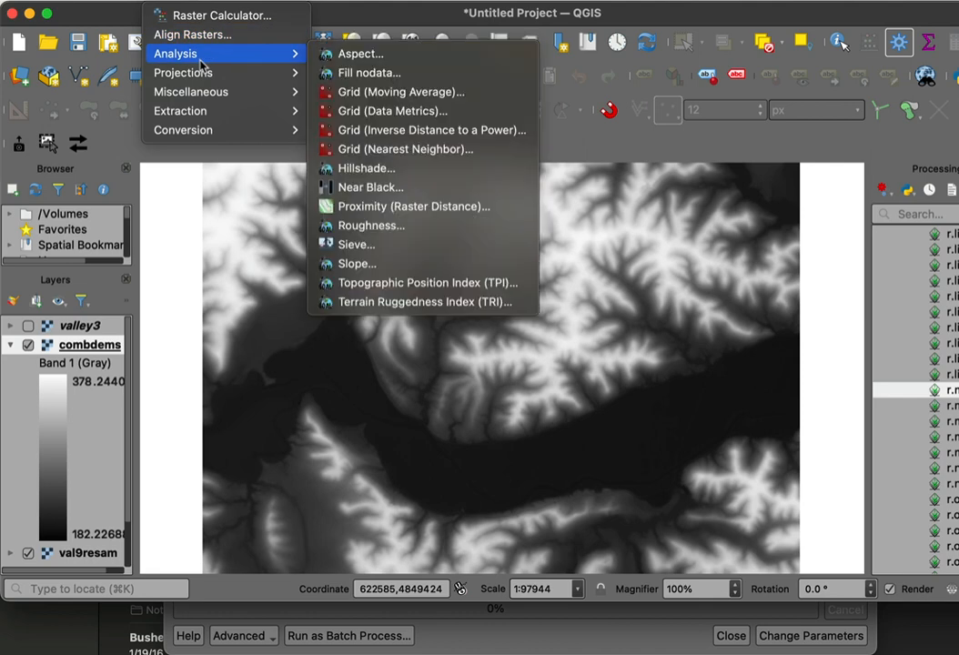
pyautogui.click(388, 170)
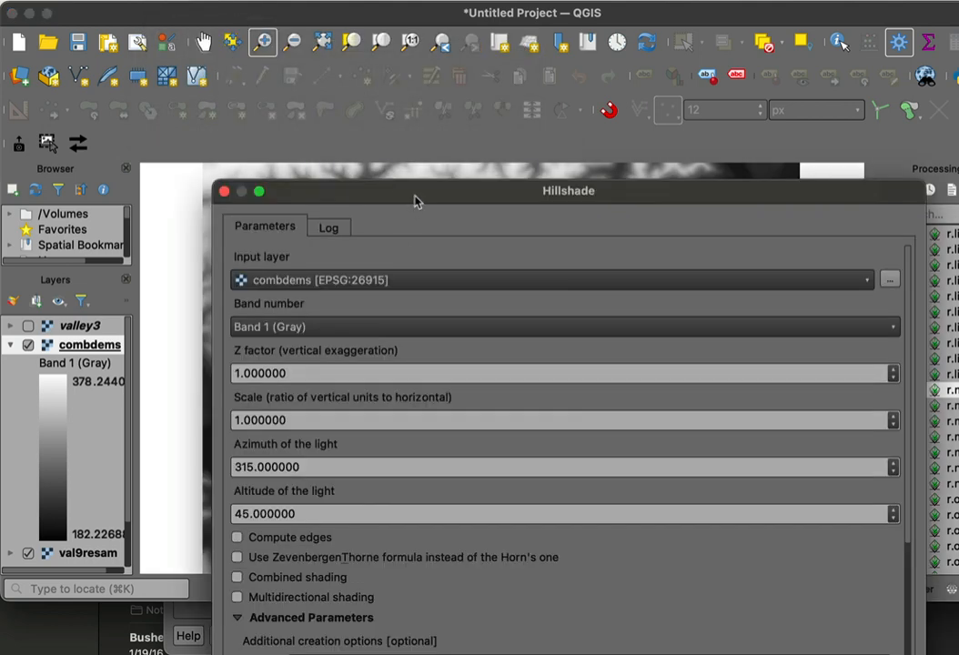
pyautogui.moveTo(414, 200); pyautogui.dragTo(337, 8)
# - Save the hillshade output as combhs in the scratch folder and run the Hillshade tool with its default lighting settings
pyautogui.scroll(-7, 741, 437)
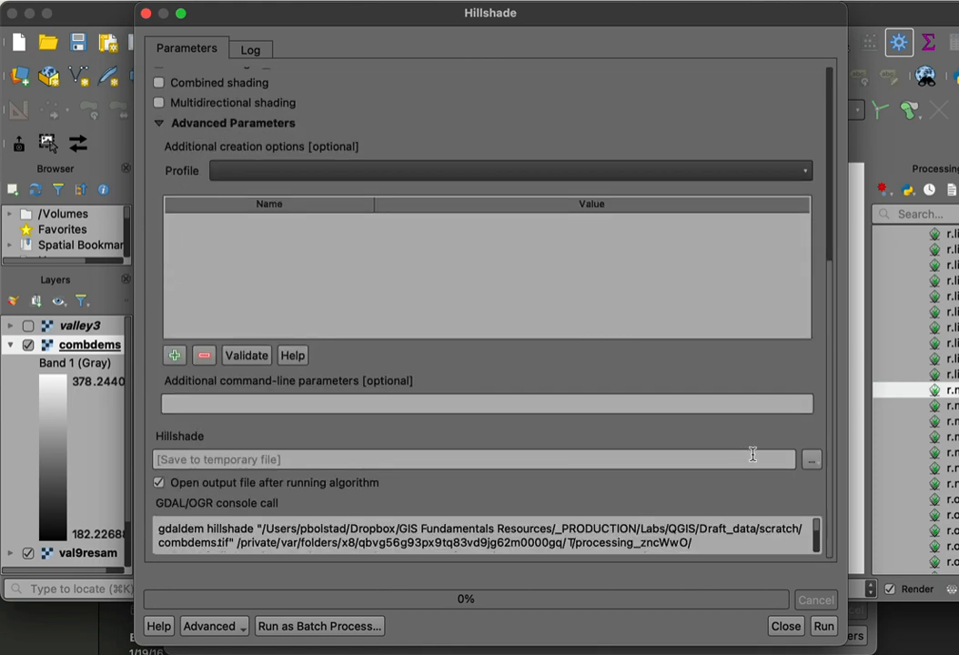
pyautogui.click(809, 460)
pyautogui.click(826, 501)
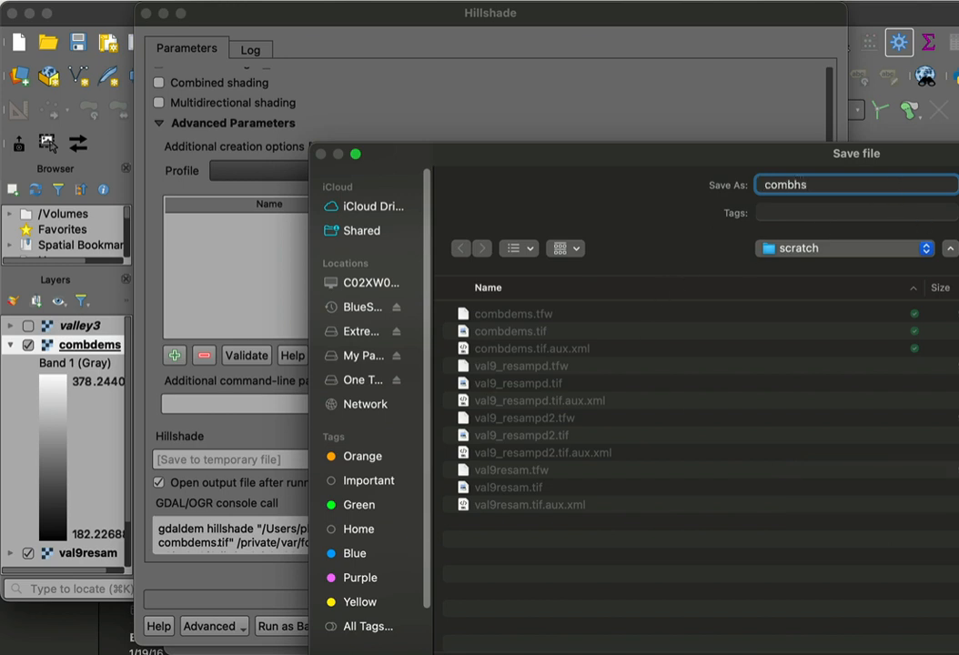
pyautogui.press('Return')
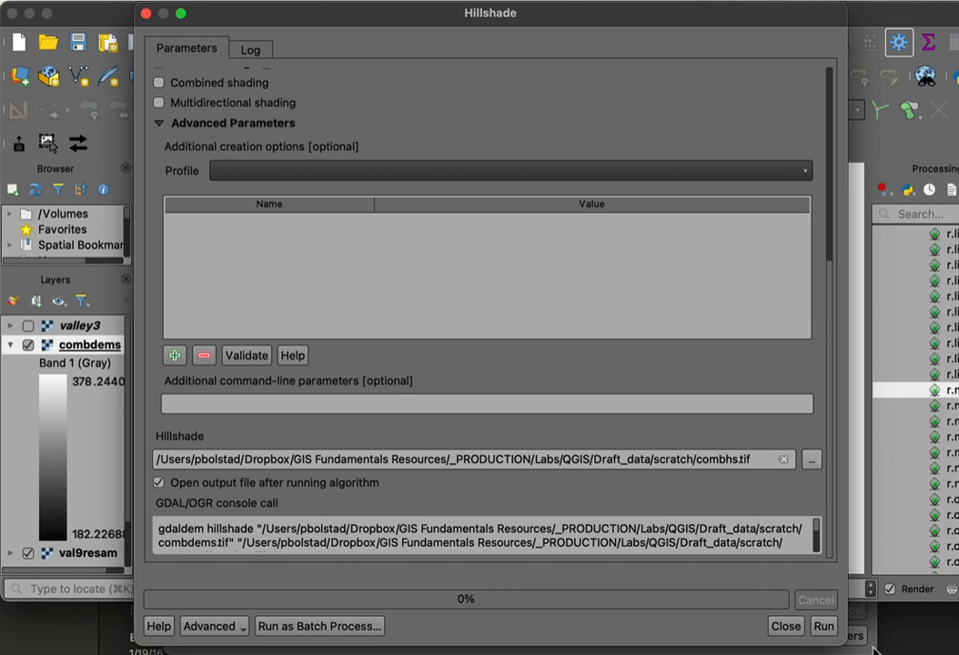
pyautogui.click(823, 626)
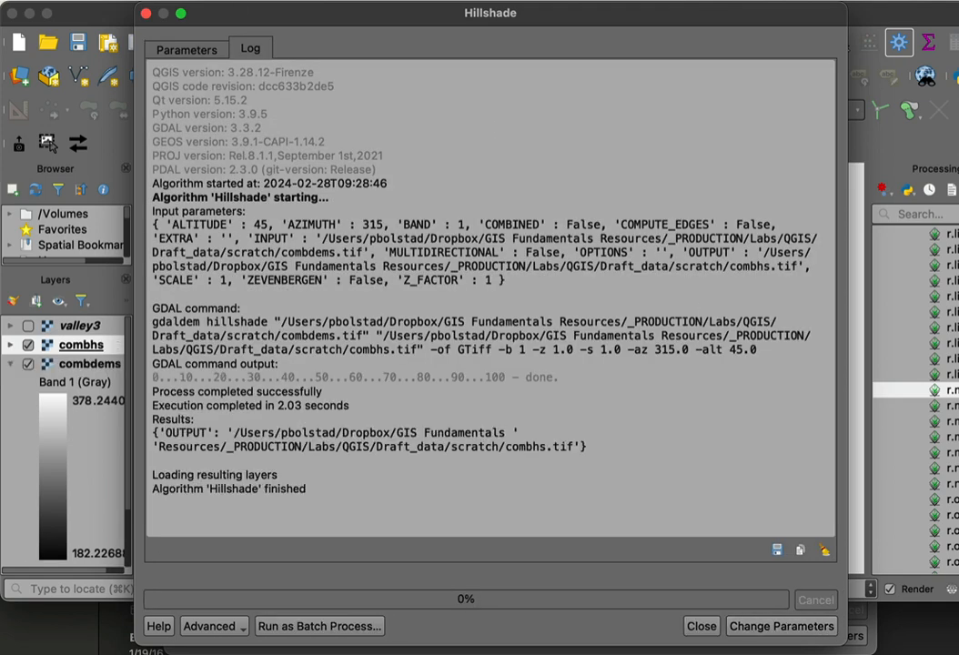
# - Close the Hillshade dialog and examine the combhs hillshade up close along the seam between the two merged DEMs at the valley's edge
pyautogui.click(145, 15)
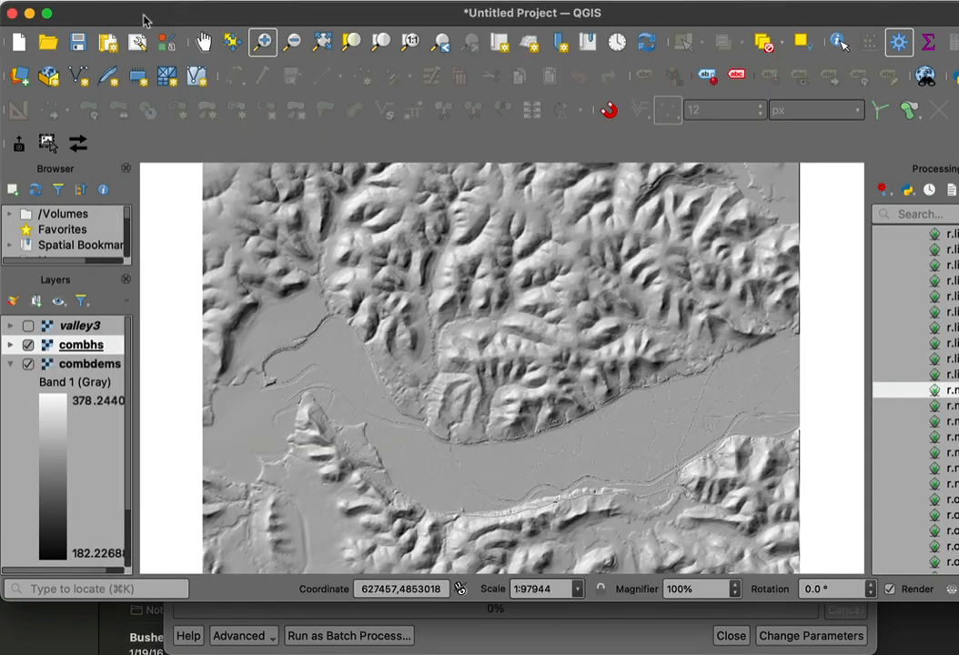
pyautogui.scroll(3, 506, 455)
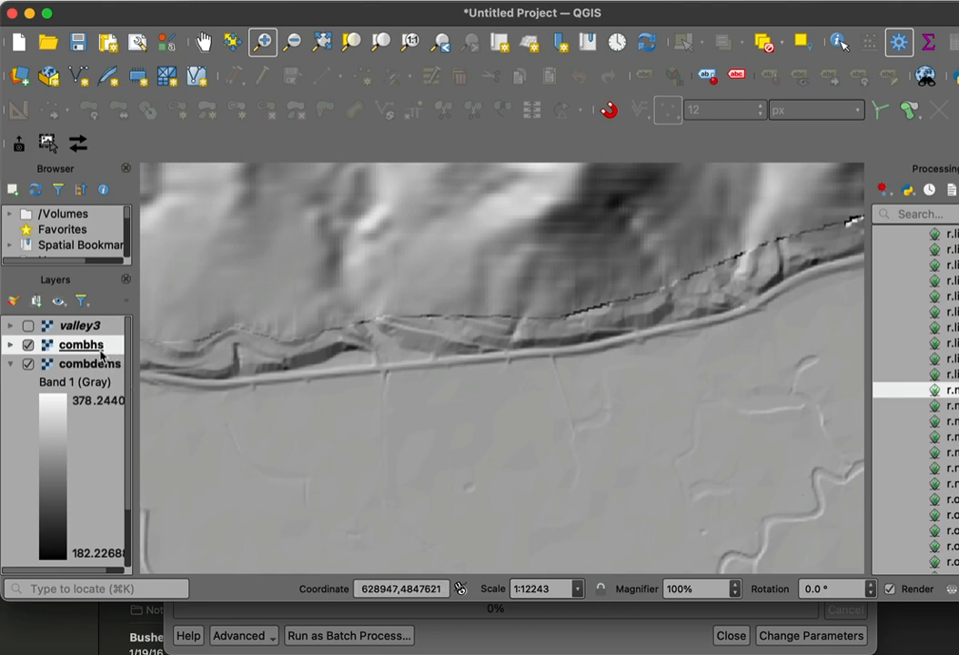
pyautogui.click(204, 41)
pyautogui.moveTo(424, 456); pyautogui.dragTo(589, 434)
pyautogui.moveTo(233, 328); pyautogui.dragTo(544, 364)
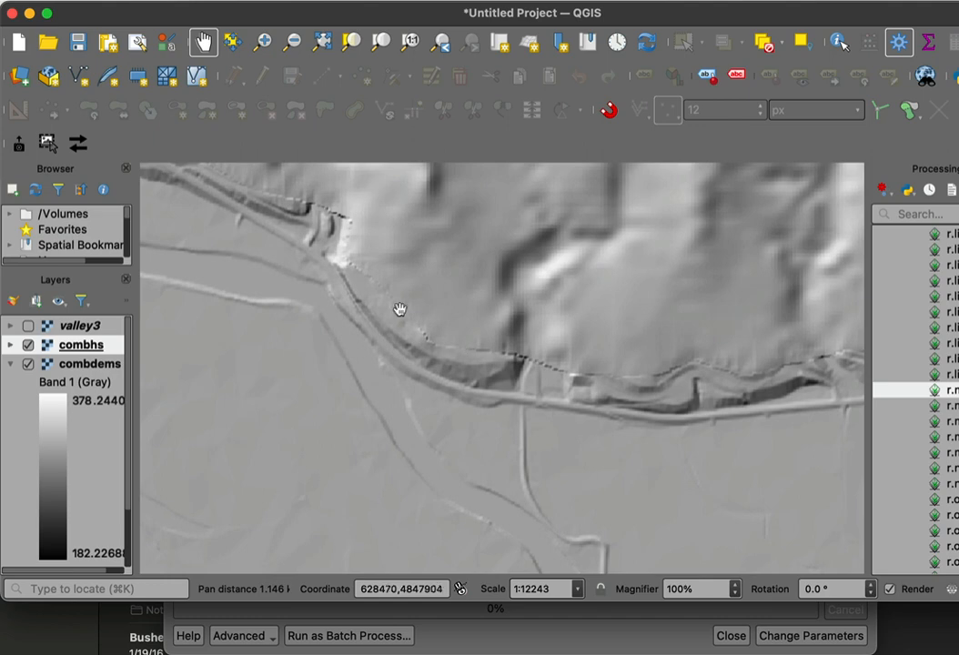
pyautogui.moveTo(273, 277); pyautogui.dragTo(419, 474)
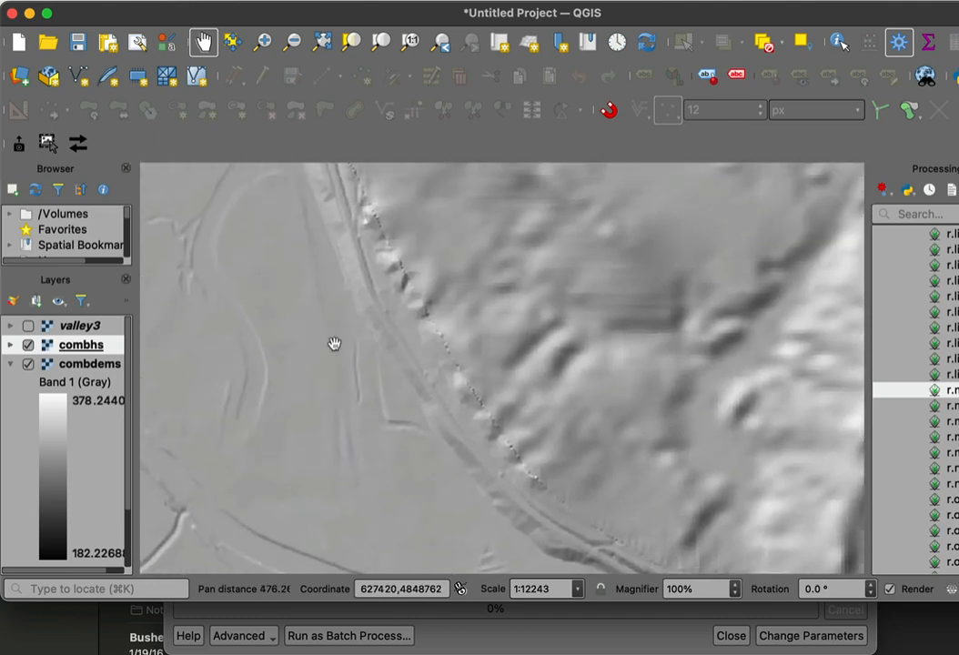
pyautogui.moveTo(333, 381); pyautogui.dragTo(334, 486)
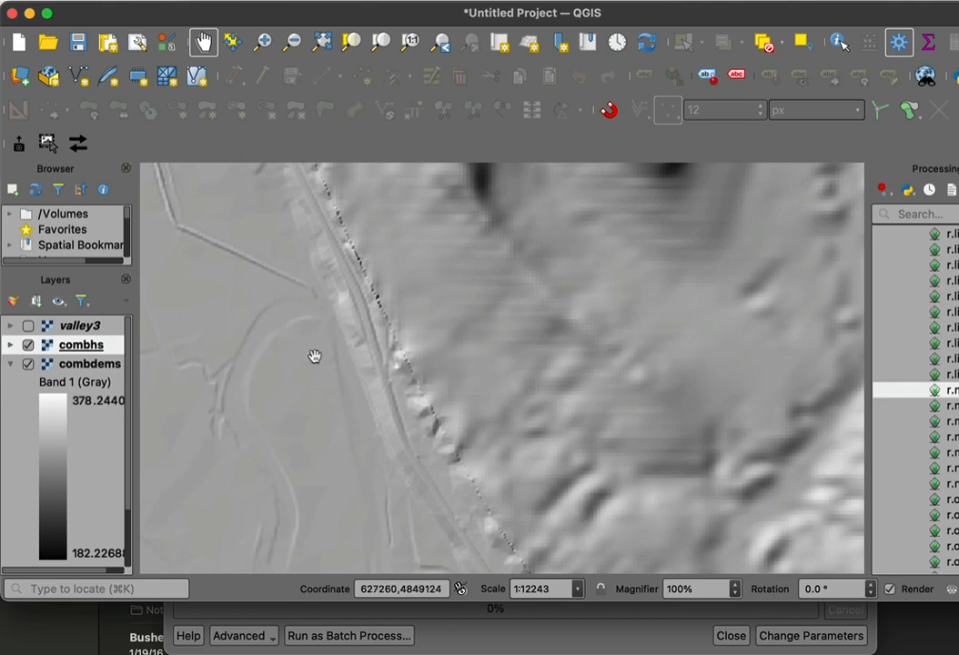
pyautogui.moveTo(273, 391); pyautogui.dragTo(357, 298)
pyautogui.moveTo(595, 518); pyautogui.dragTo(364, 321)
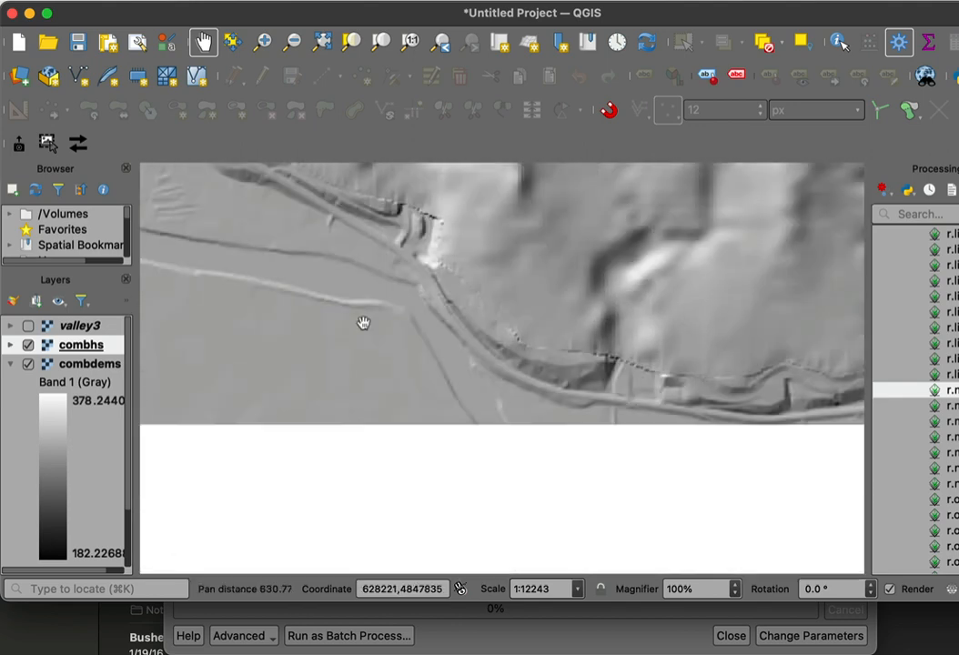
pyautogui.moveTo(749, 505); pyautogui.dragTo(396, 467)
pyautogui.moveTo(526, 458); pyautogui.dragTo(304, 501)
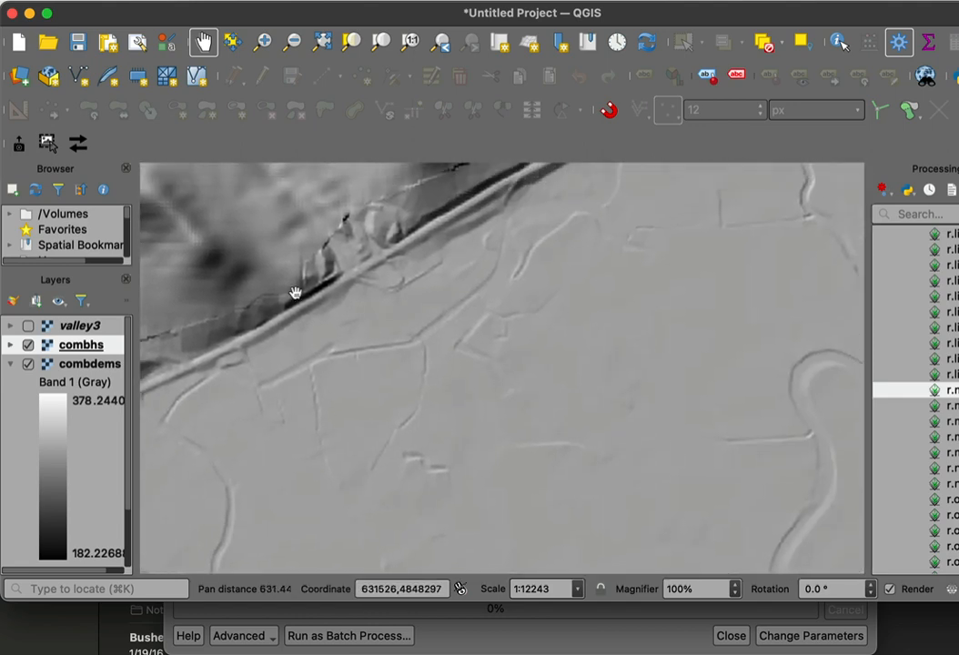
pyautogui.moveTo(693, 345); pyautogui.dragTo(491, 502)
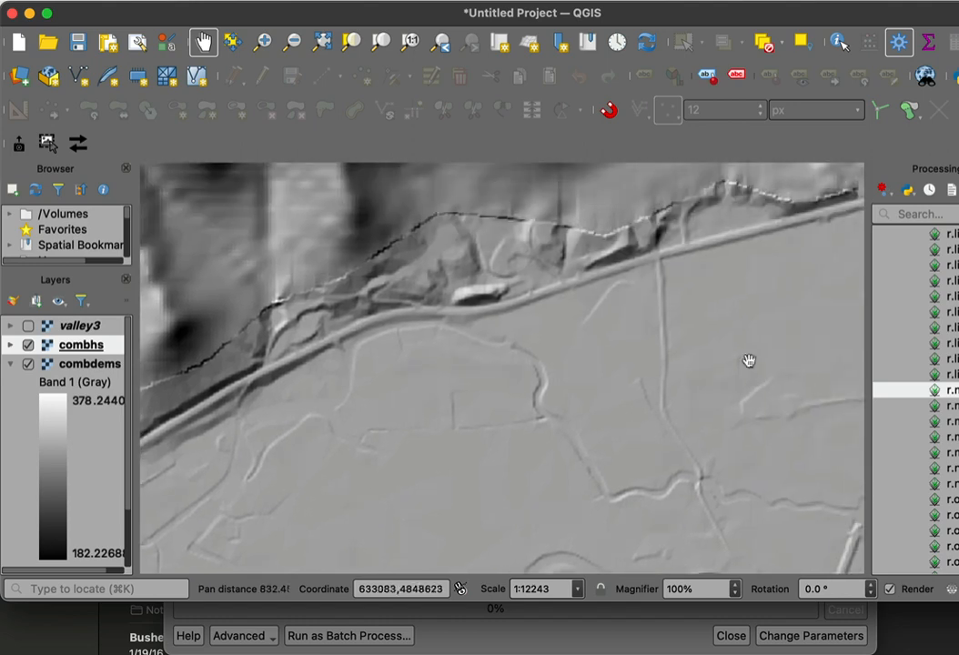
pyautogui.moveTo(842, 380); pyautogui.dragTo(547, 489)
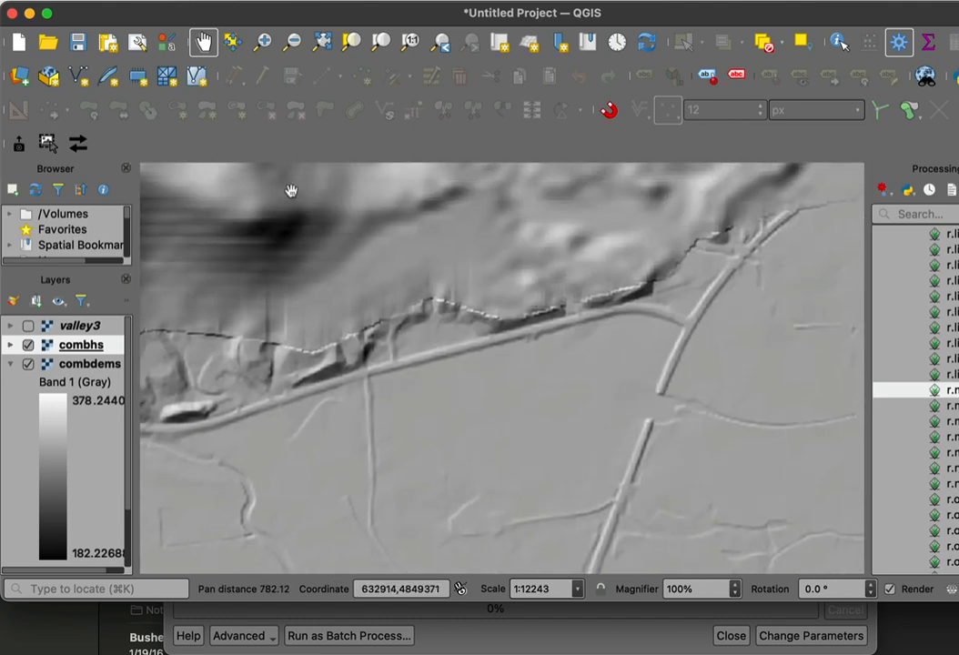